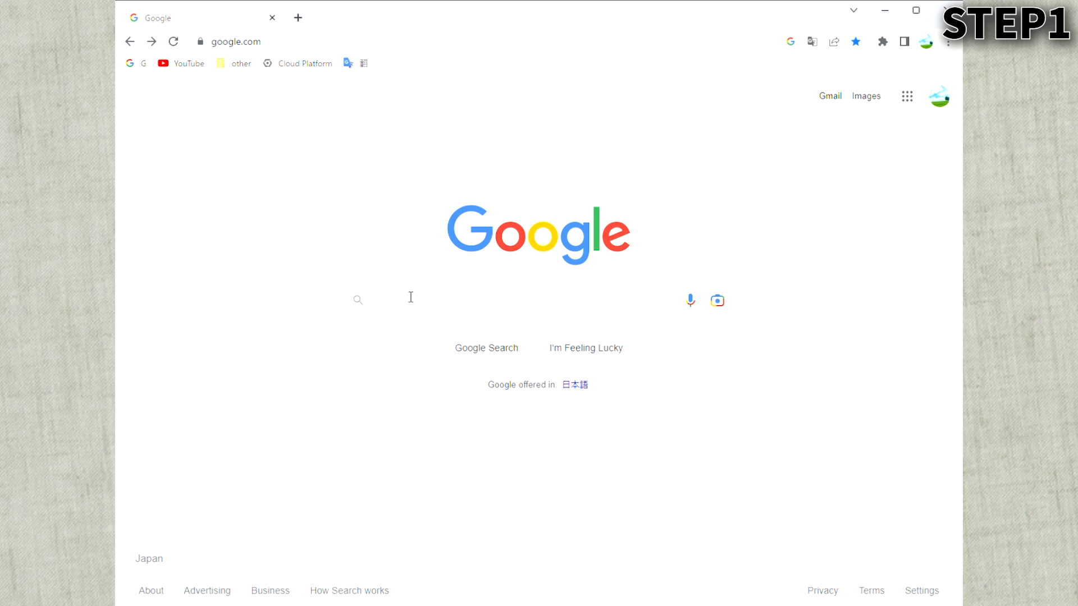
Search the web for "google cloud platform" and open the Cloud Console from the results
click(409, 303)
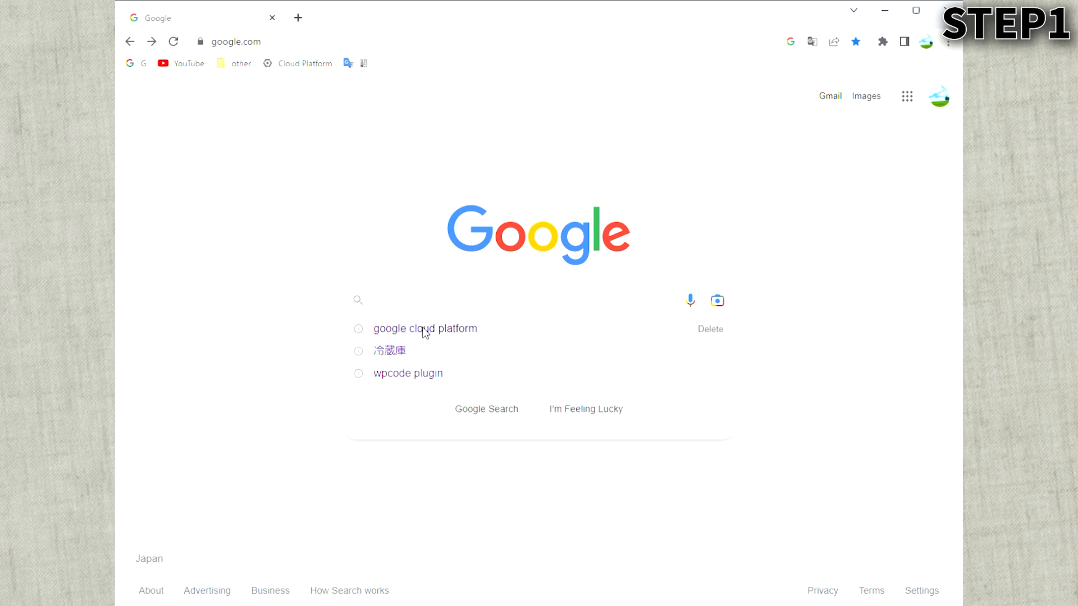
click(422, 326)
scroll(292, 346, down, 6)
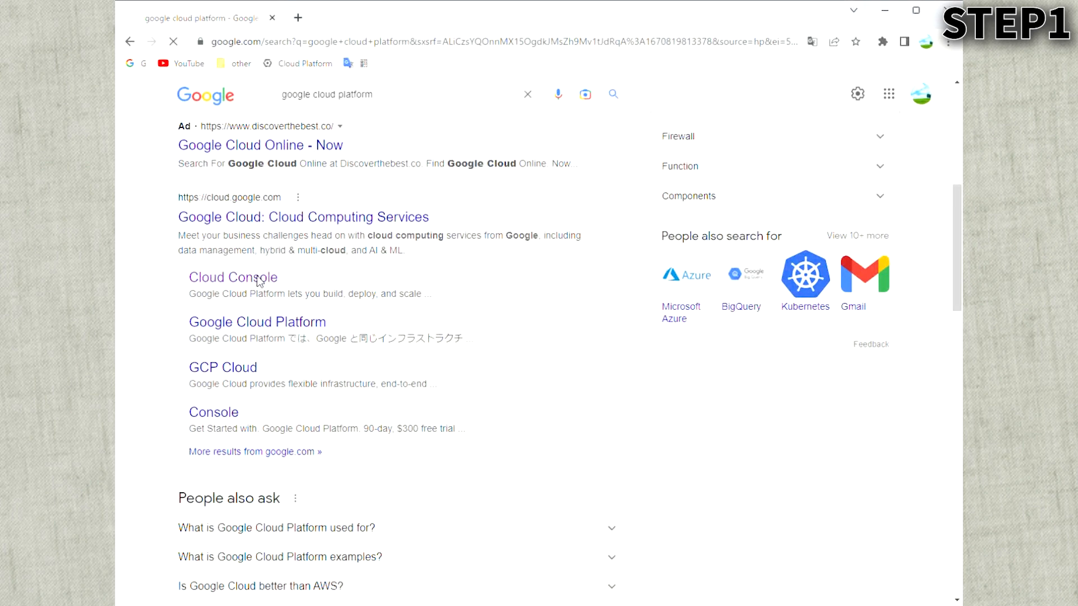
click(259, 281)
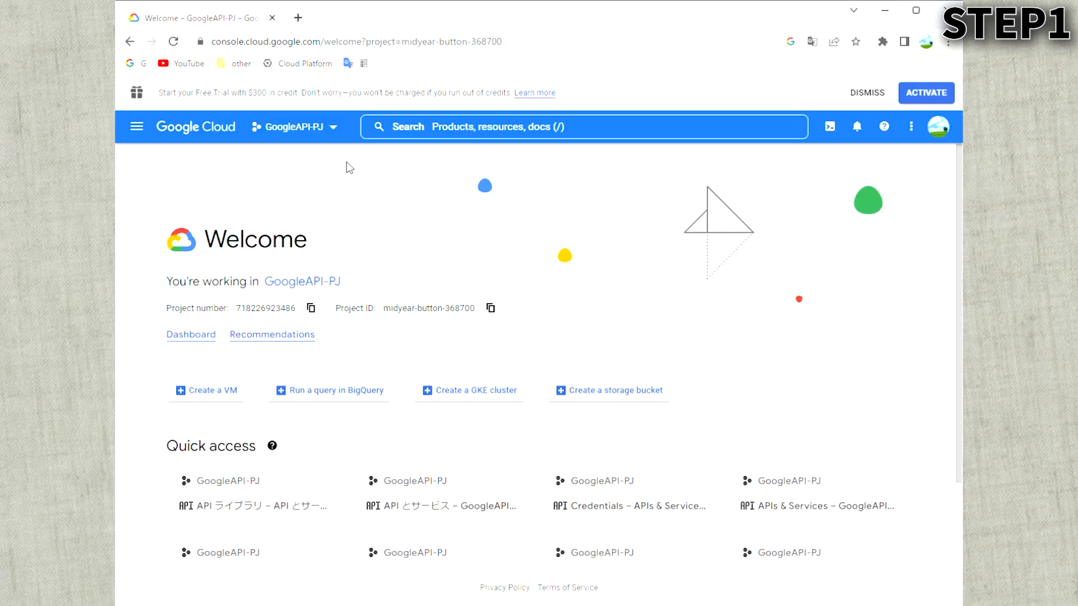
Create a new project named HobbyIT-PJ with no organization and switch to it
click(336, 131)
click(737, 161)
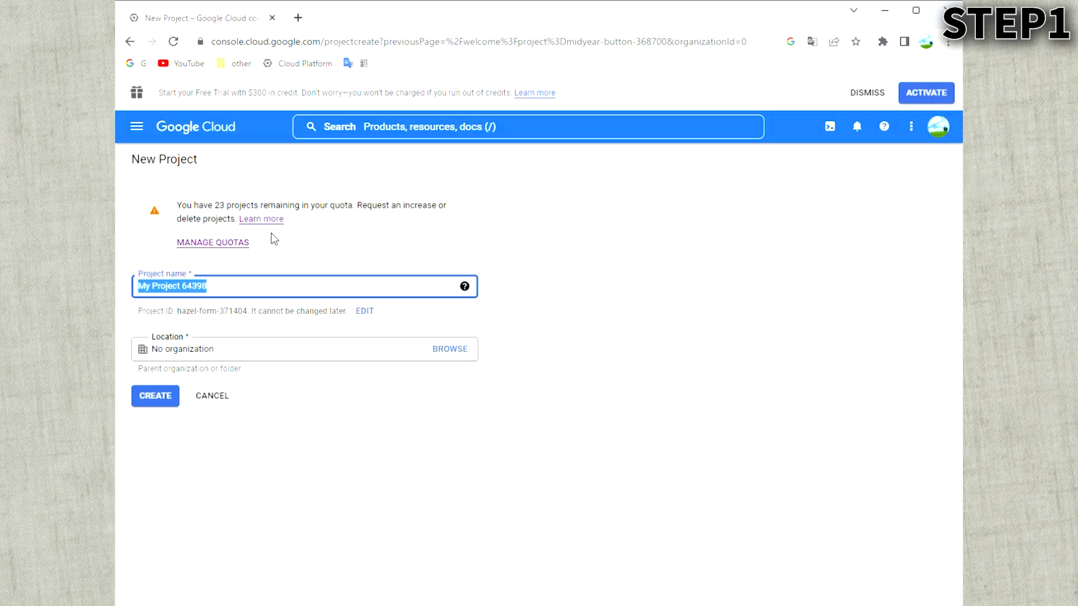
click(235, 287)
key(ctrl+a)
text(HobbyIT-PJ)
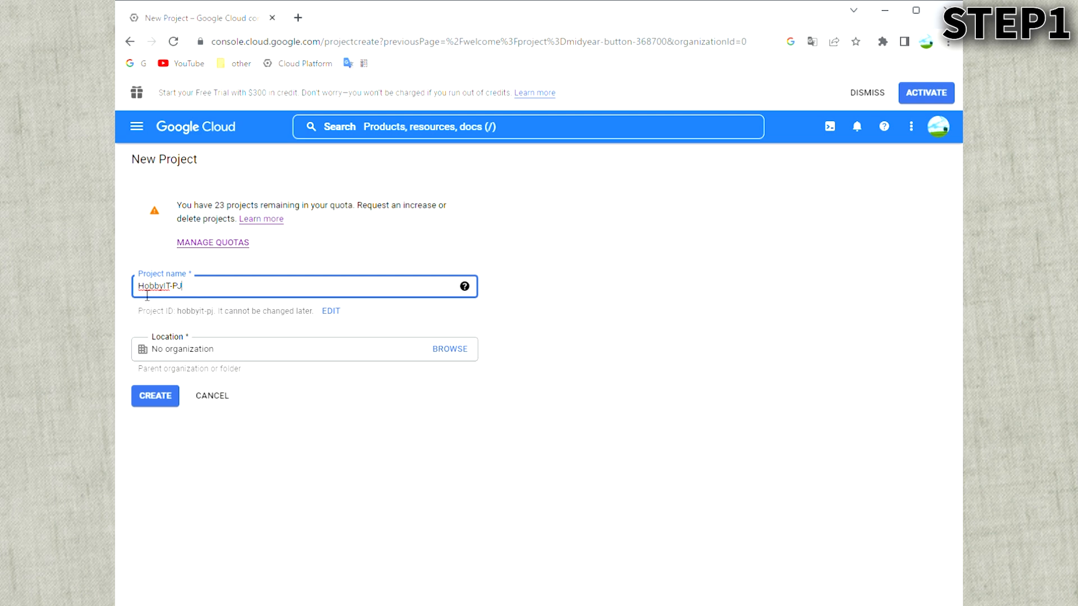
click(167, 401)
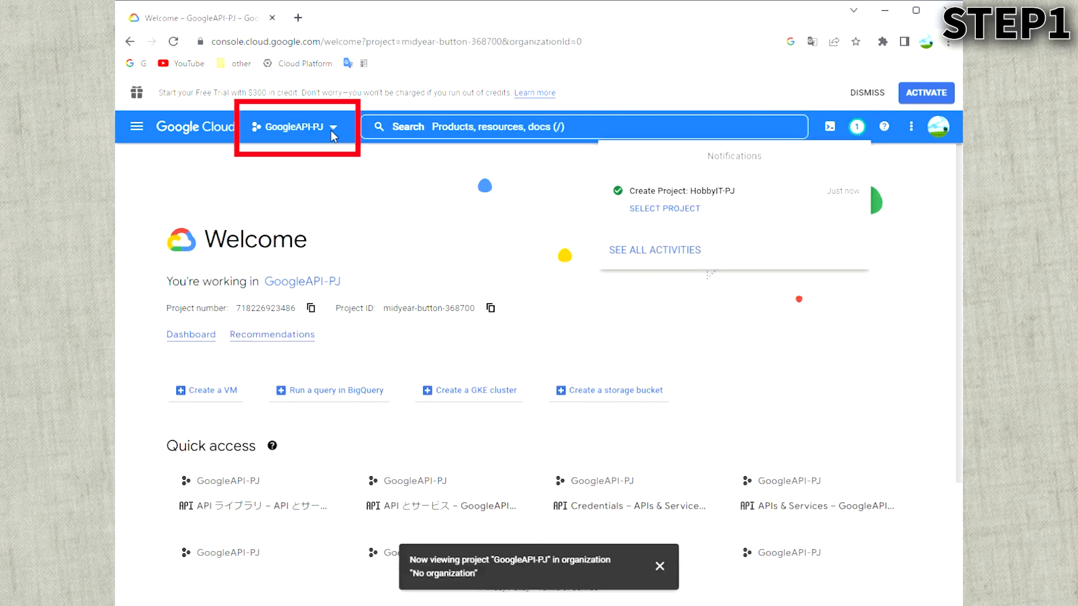
click(666, 209)
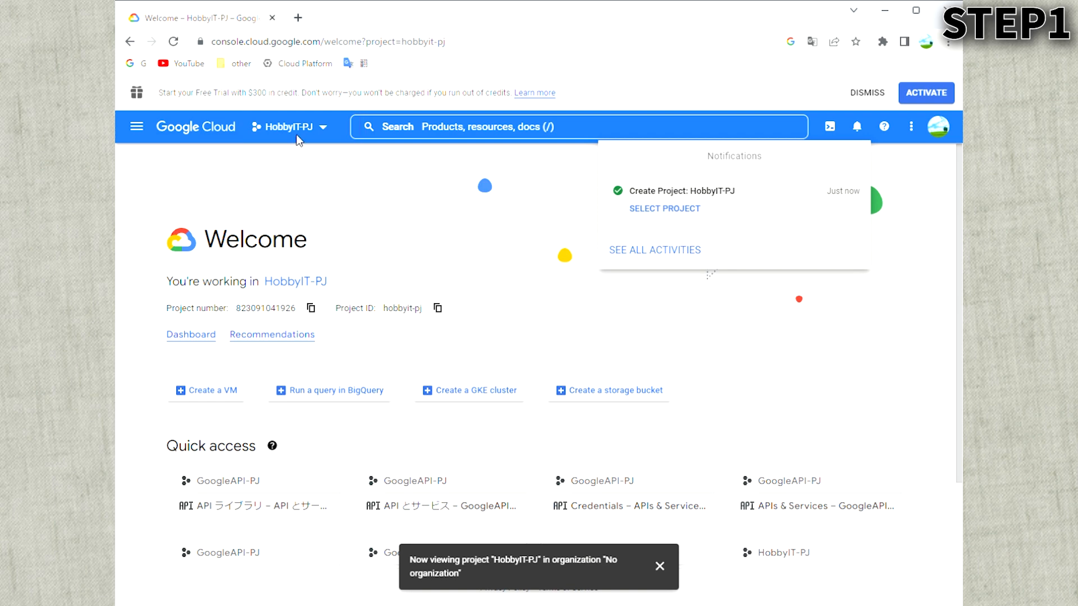
Open the Credentials page of APIs & Services and start creating an OAuth client ID
click(139, 132)
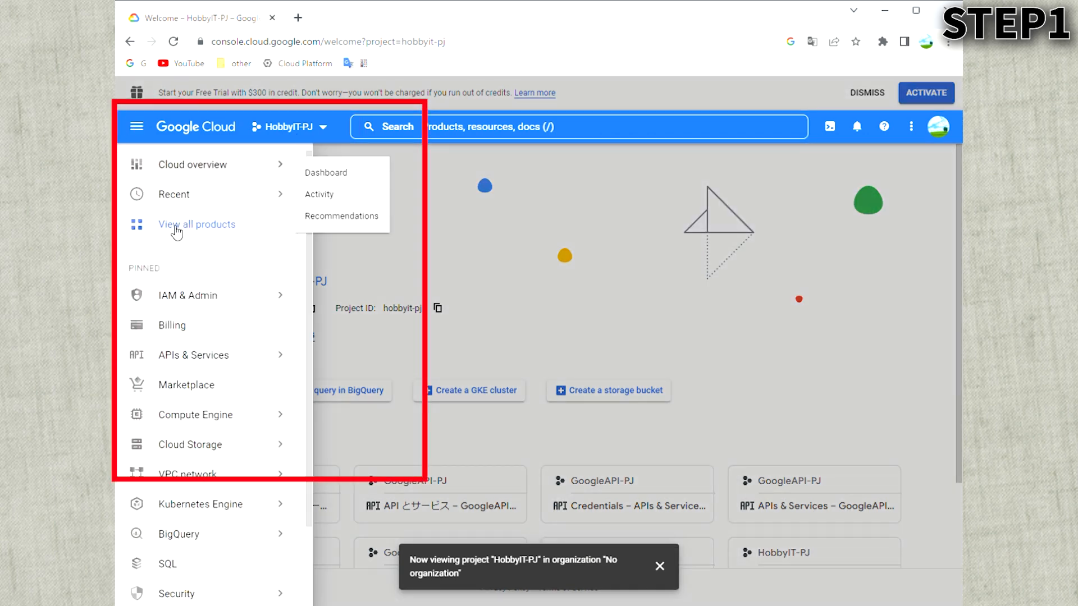
mouse_move(199, 362)
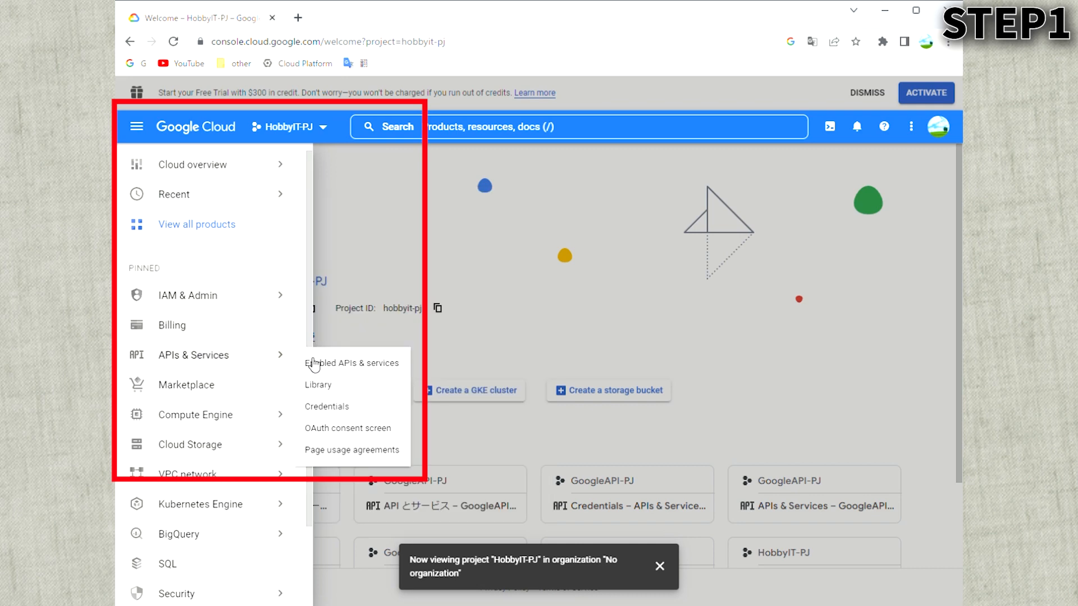
click(340, 410)
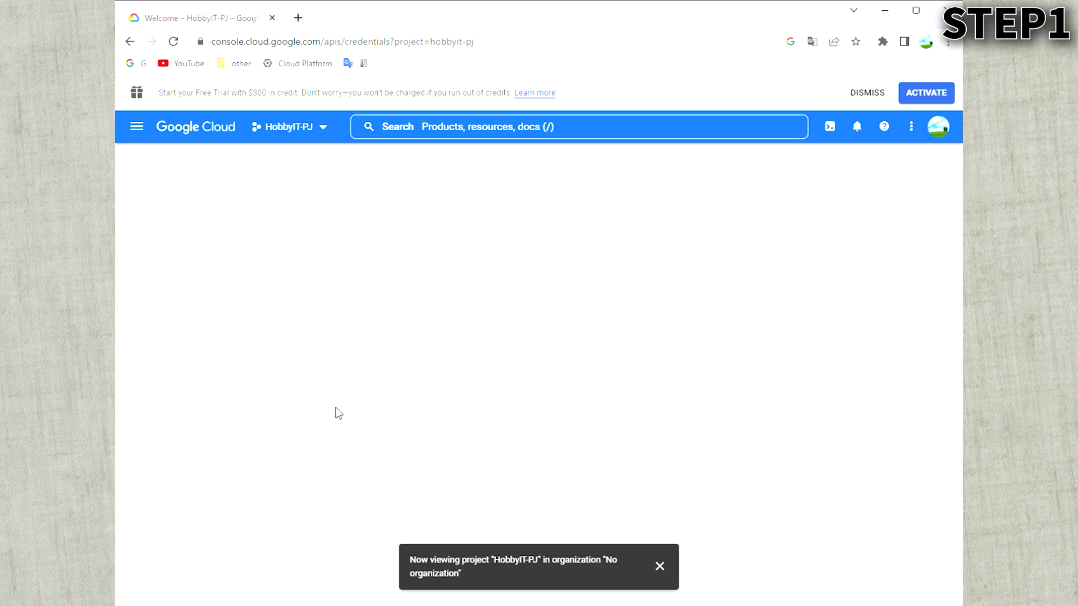
click(441, 163)
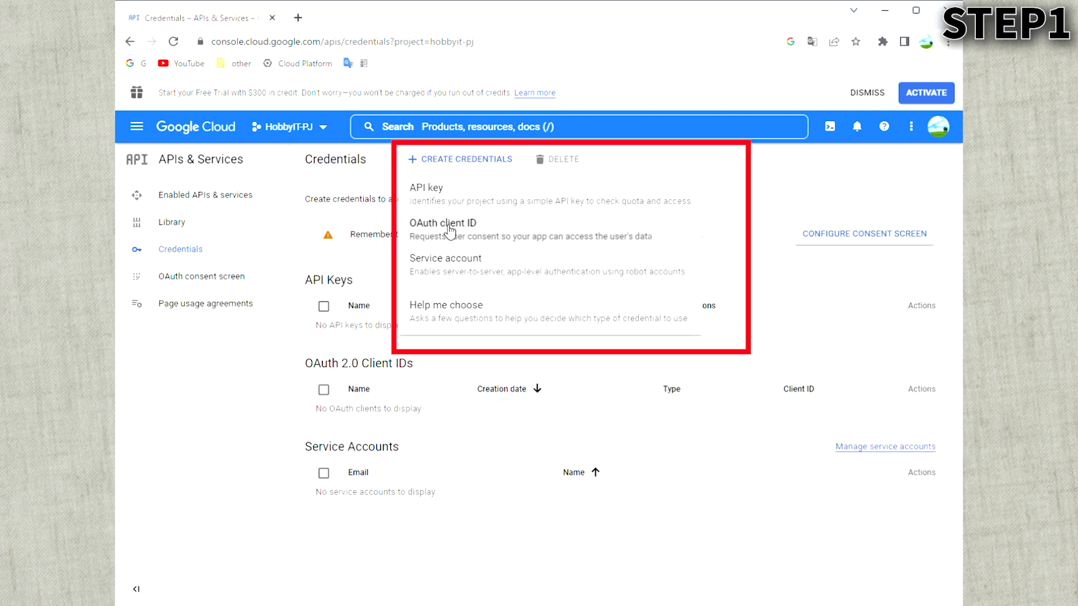
click(450, 231)
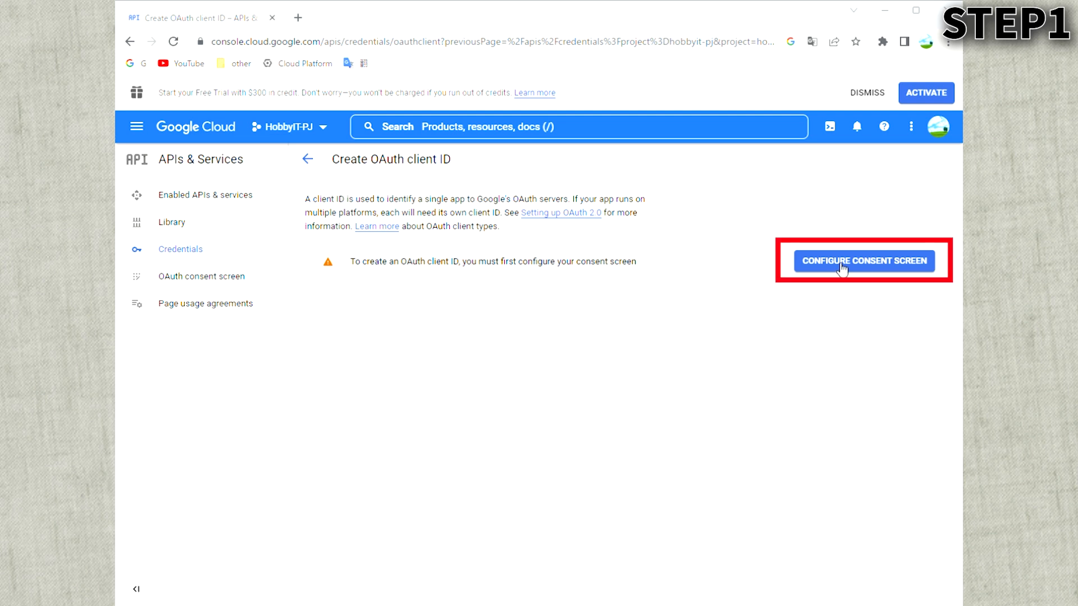
Begin configuring the OAuth consent screen with the External user type
click(841, 264)
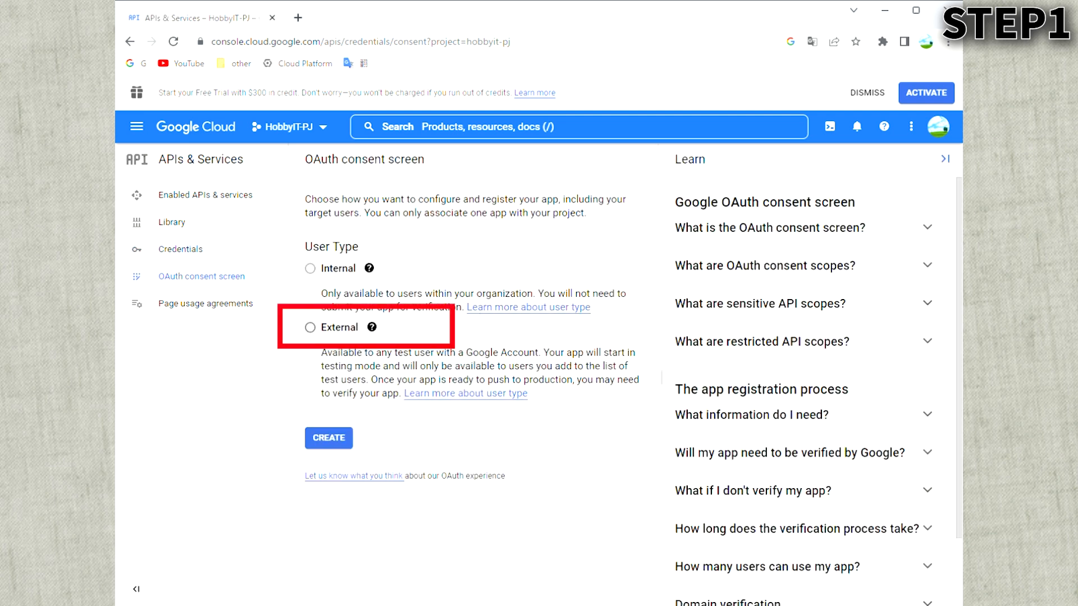
click(311, 329)
click(336, 442)
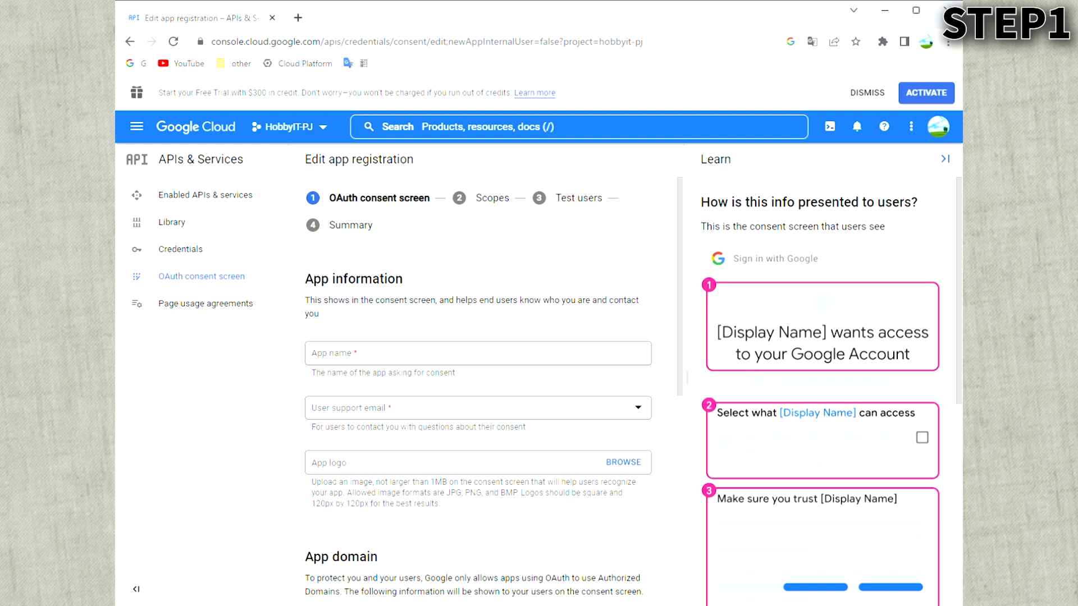
Name the app HobbyIT-App, fill in the user support and developer contact e-mails, and save the app information
click(354, 360)
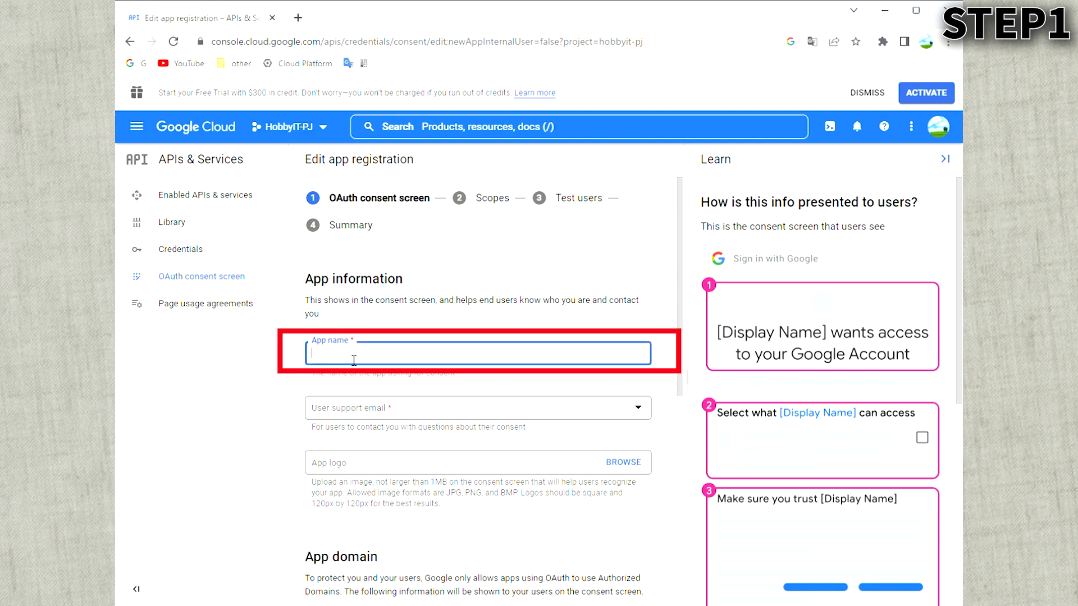
text(HObbyIT-App)
click(431, 414)
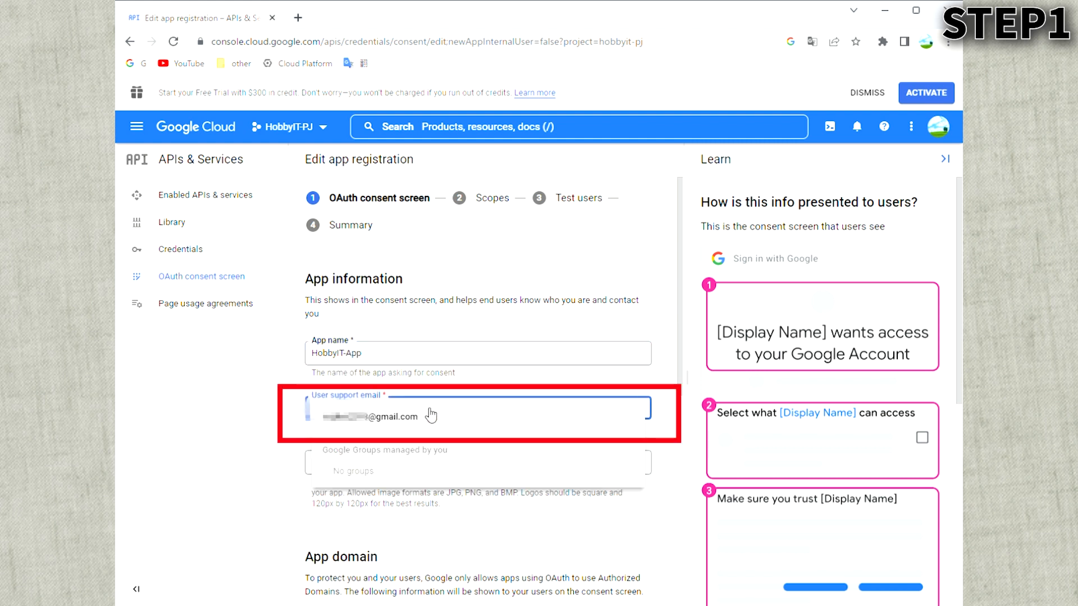
click(430, 418)
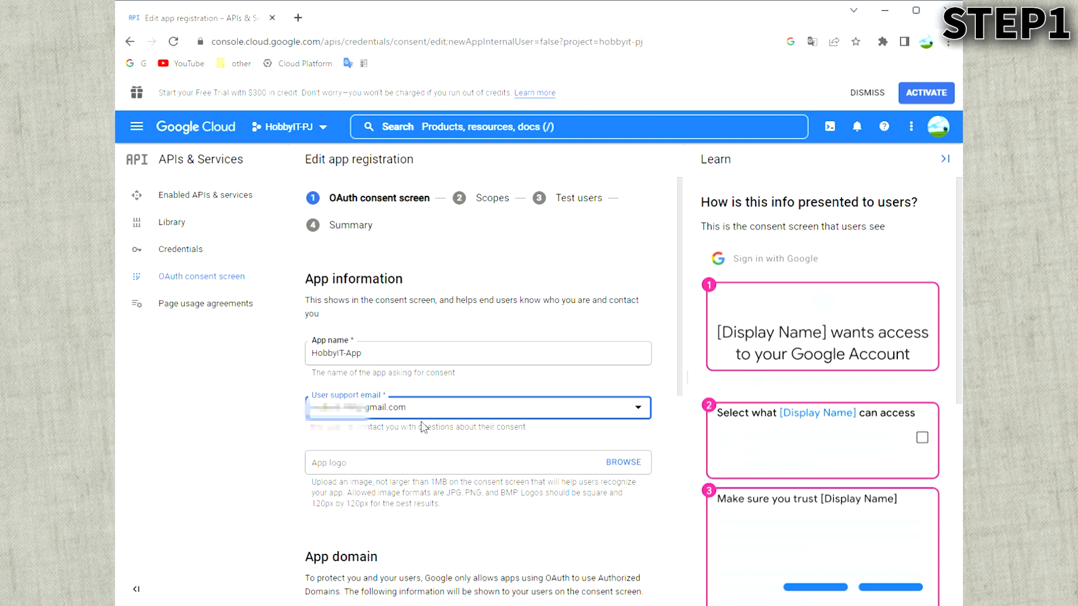
scroll(425, 425, down, 3)
text(l.com)
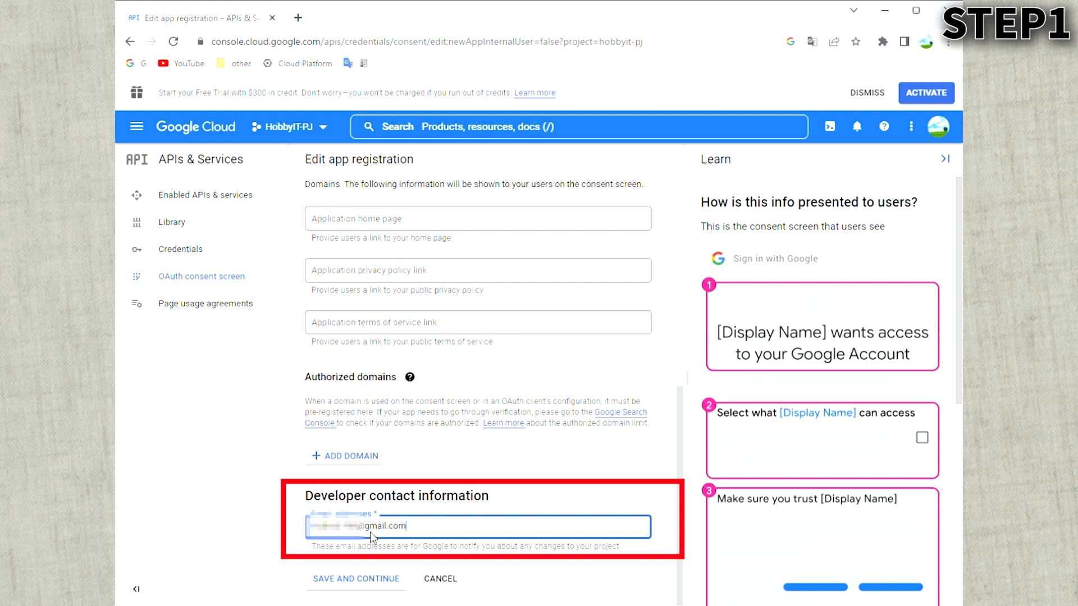
click(373, 581)
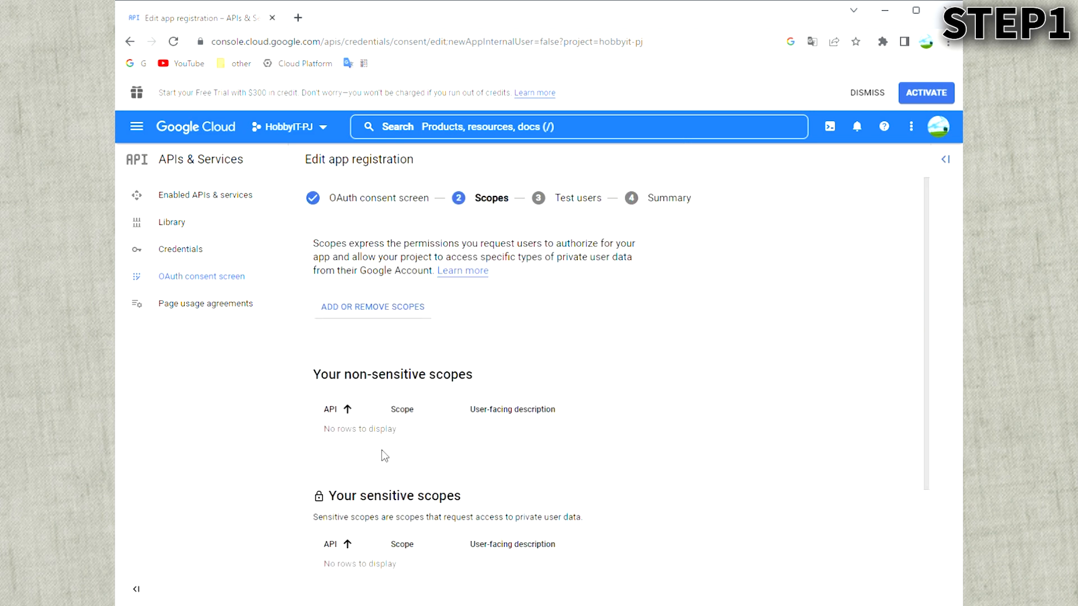
Finish the app registration without adding scopes or test users, and publish the app to production
scroll(384, 456, down, 3)
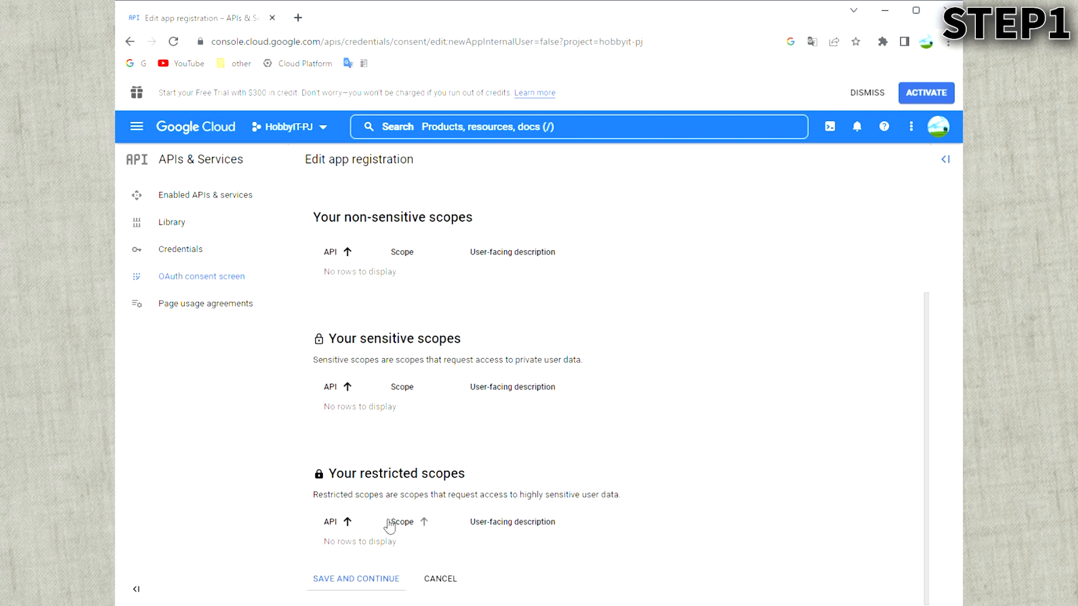
click(380, 580)
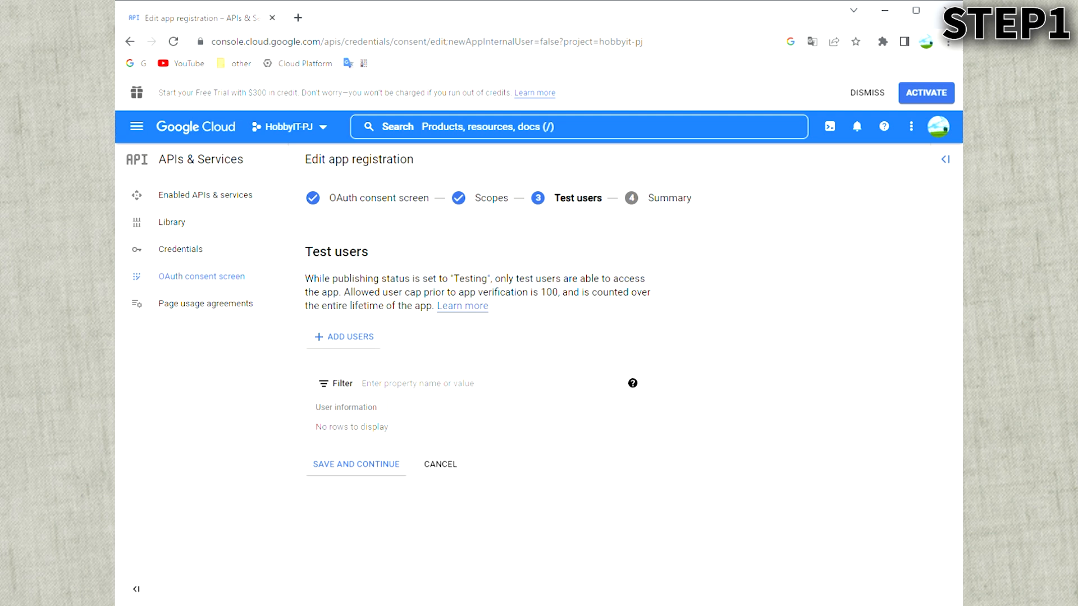
click(354, 470)
scroll(356, 469, down, 4)
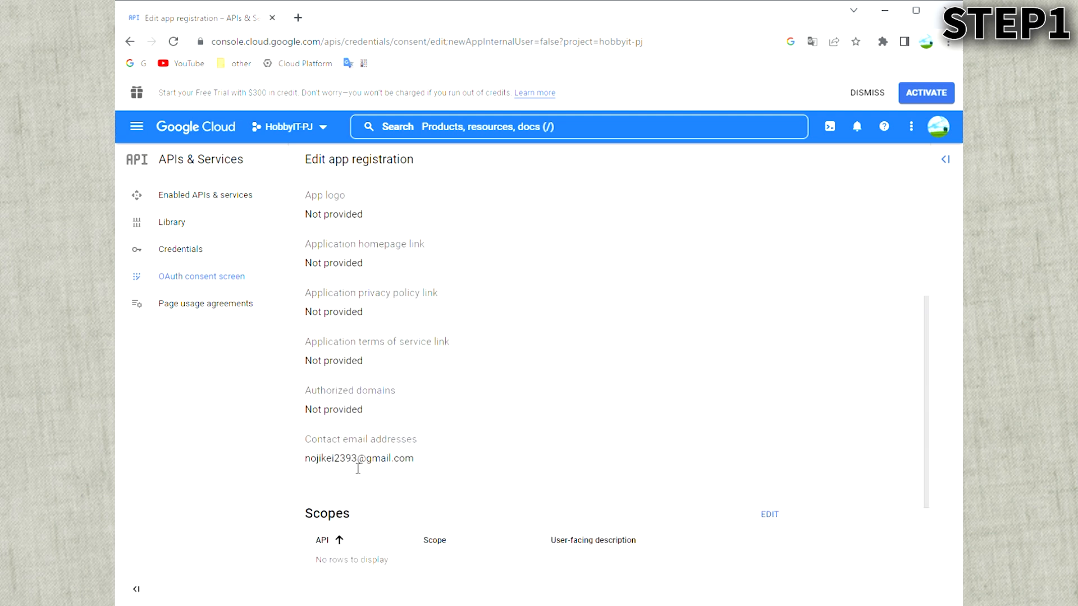
scroll(358, 468, down, 3)
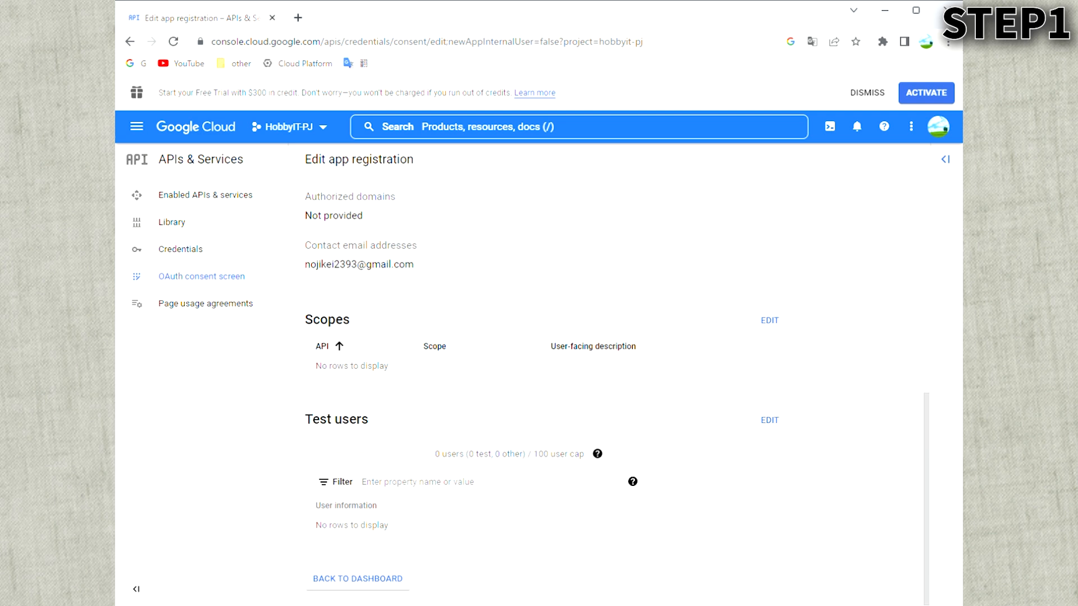
click(353, 583)
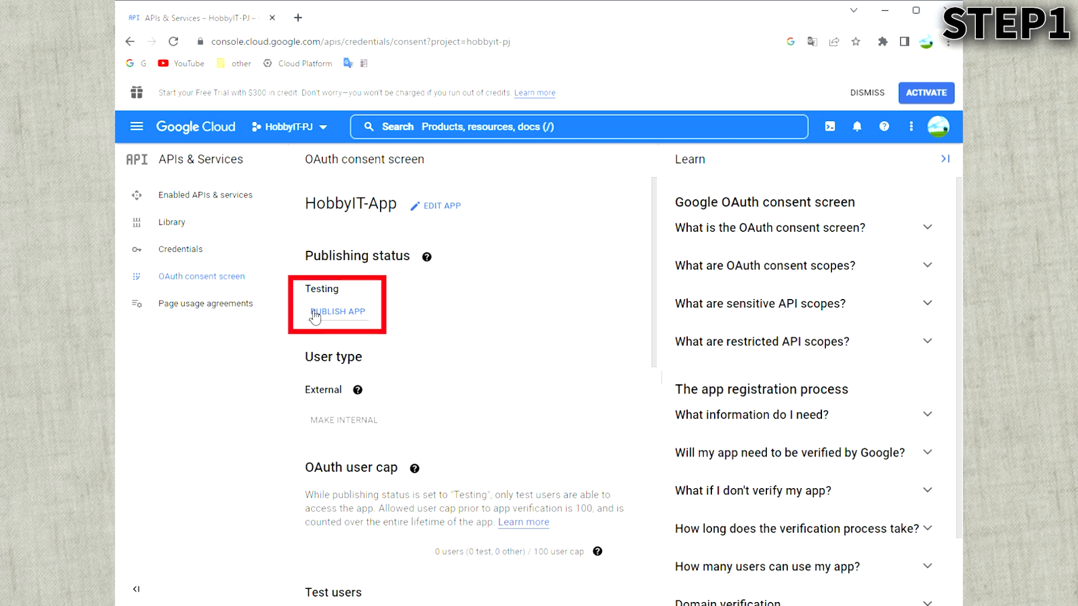
click(342, 313)
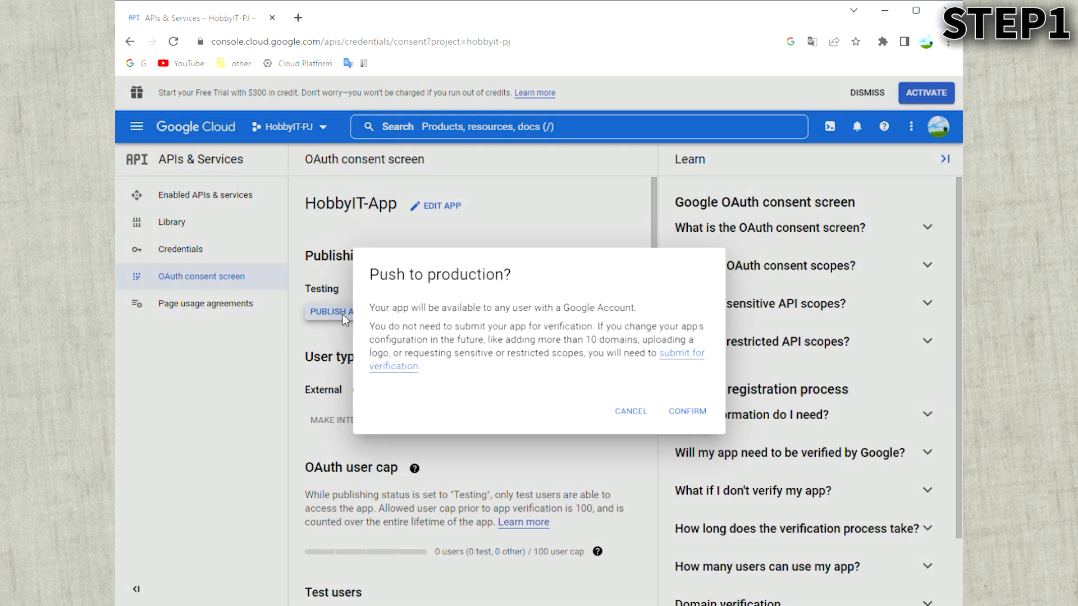
click(702, 420)
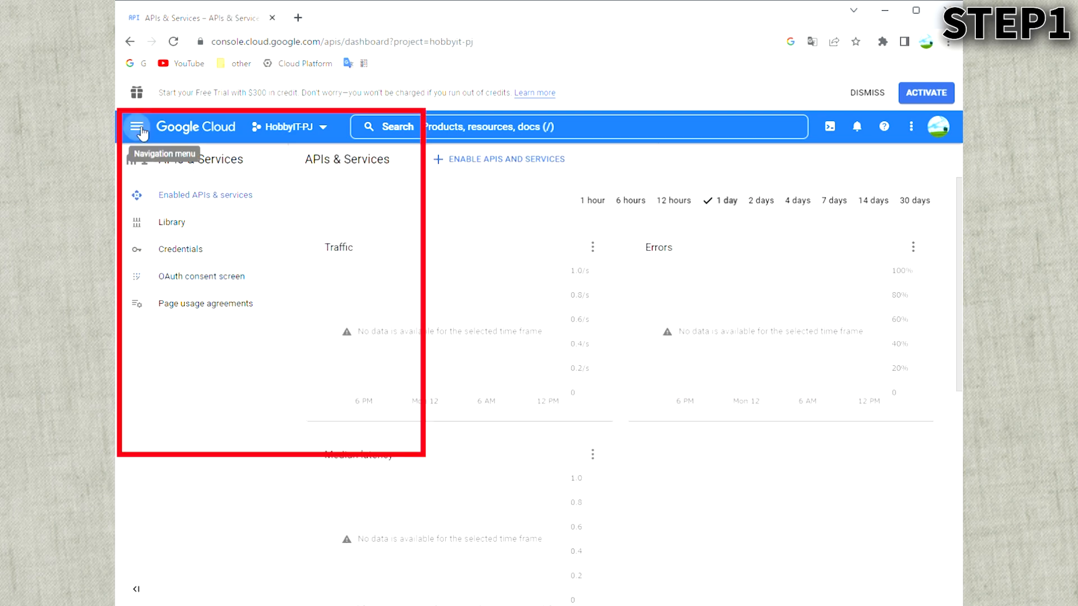
Return to the HobbyIT-PJ project's API credentials and start a new OAuth client ID
click(137, 127)
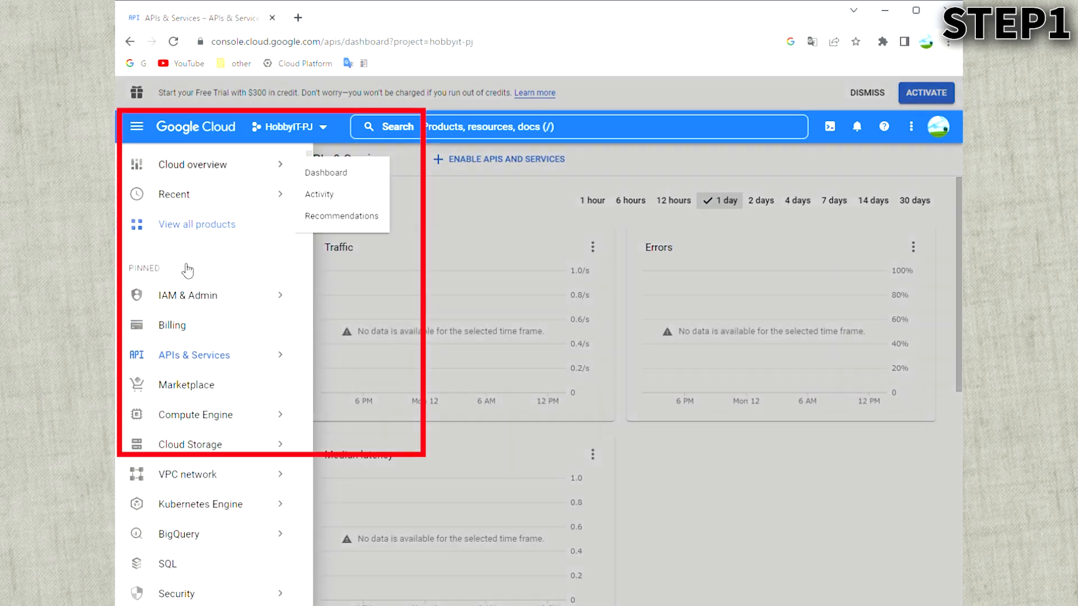
mouse_move(168, 365)
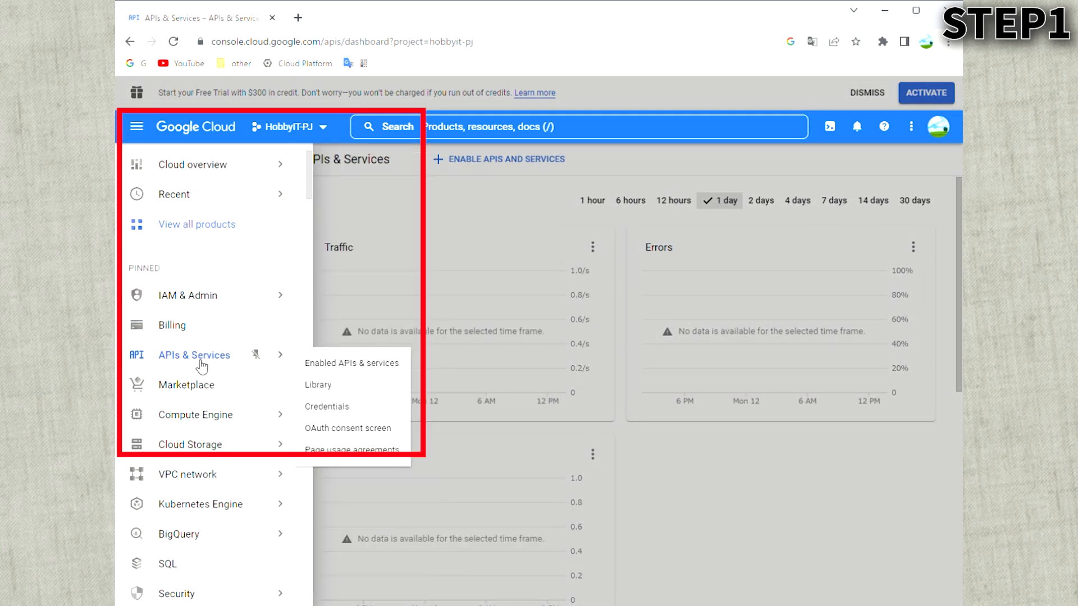
click(345, 413)
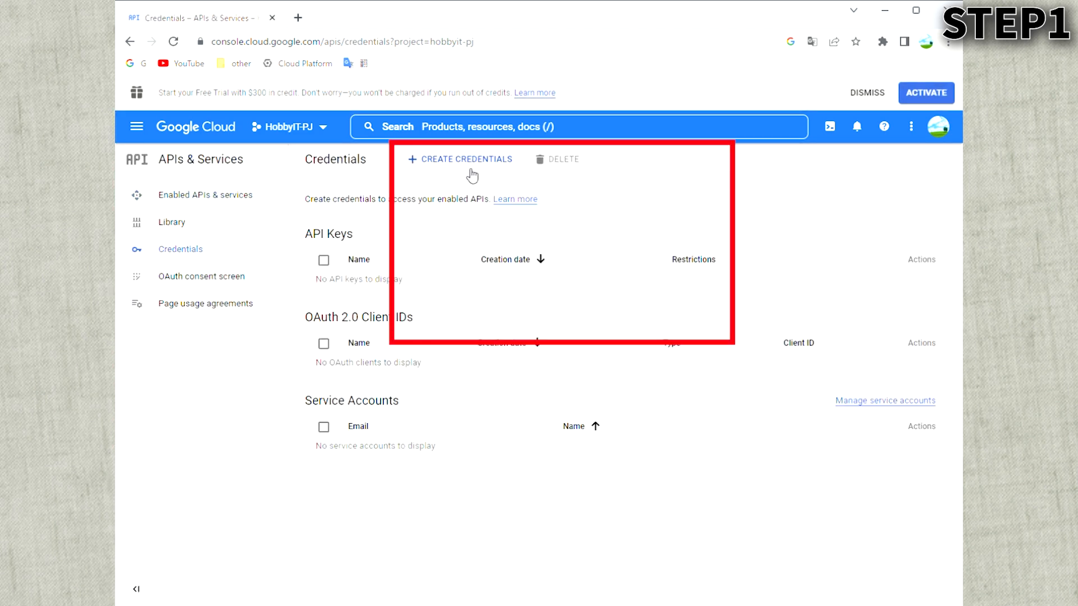
click(467, 165)
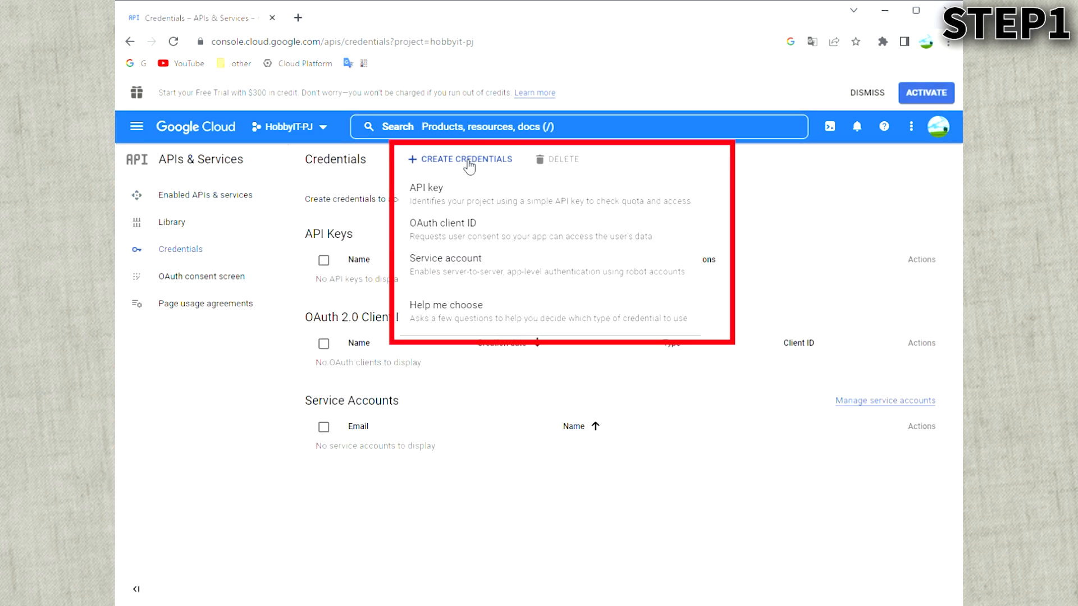
click(471, 227)
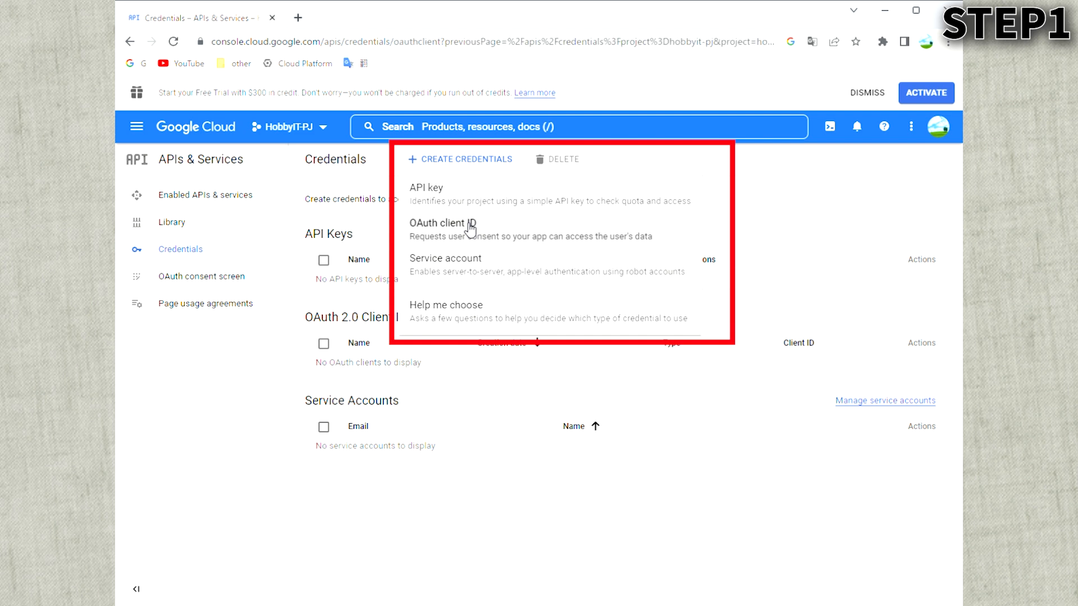
Set the OAuth client's application type to TVs and Limited Input devices and its name to ESP32-Client1
click(430, 273)
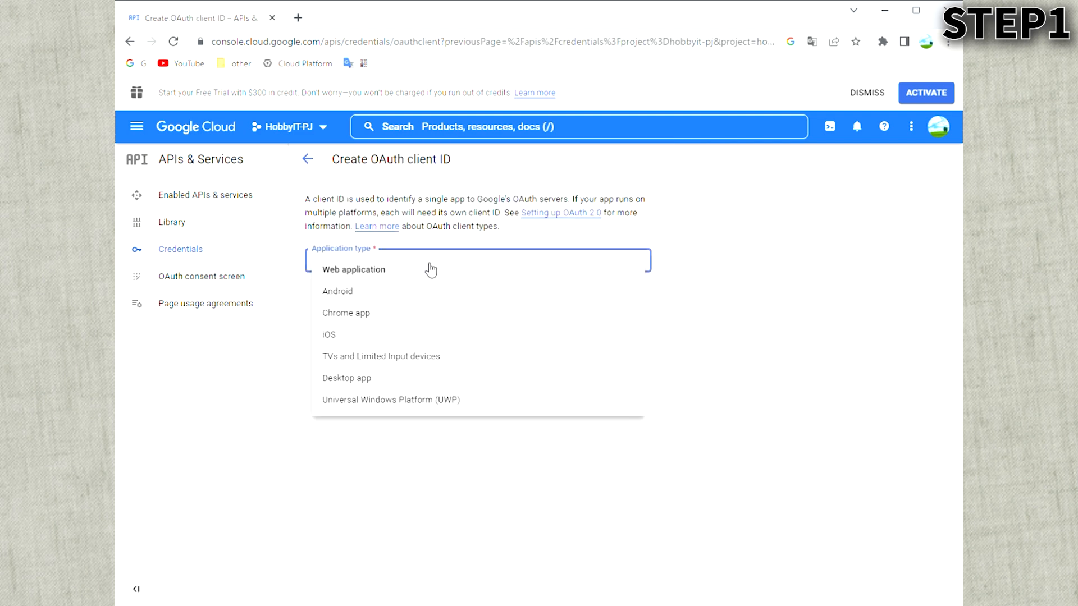
click(420, 357)
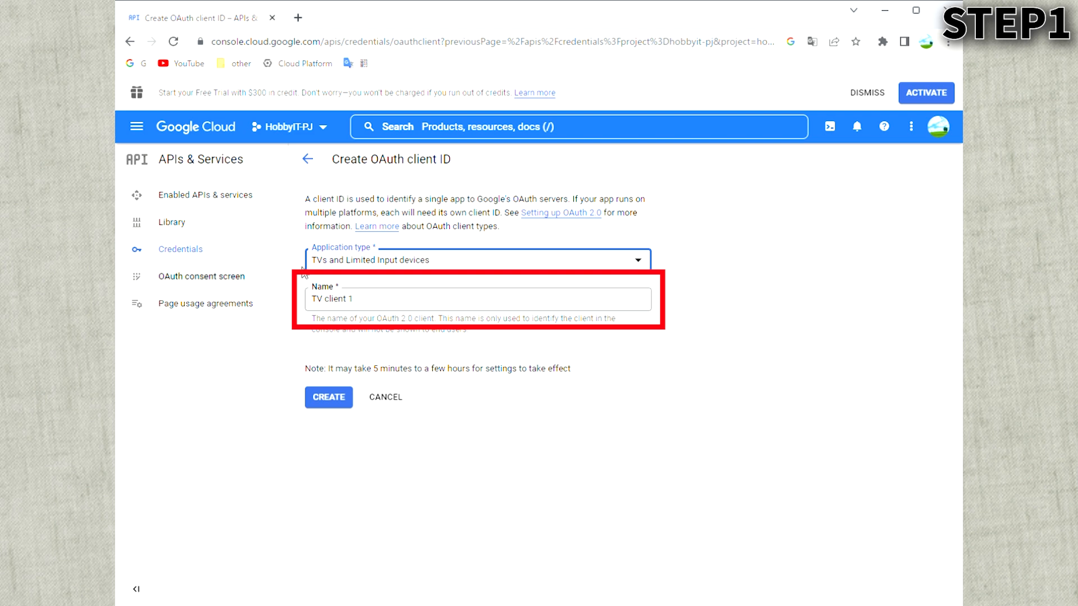
key(Tab)
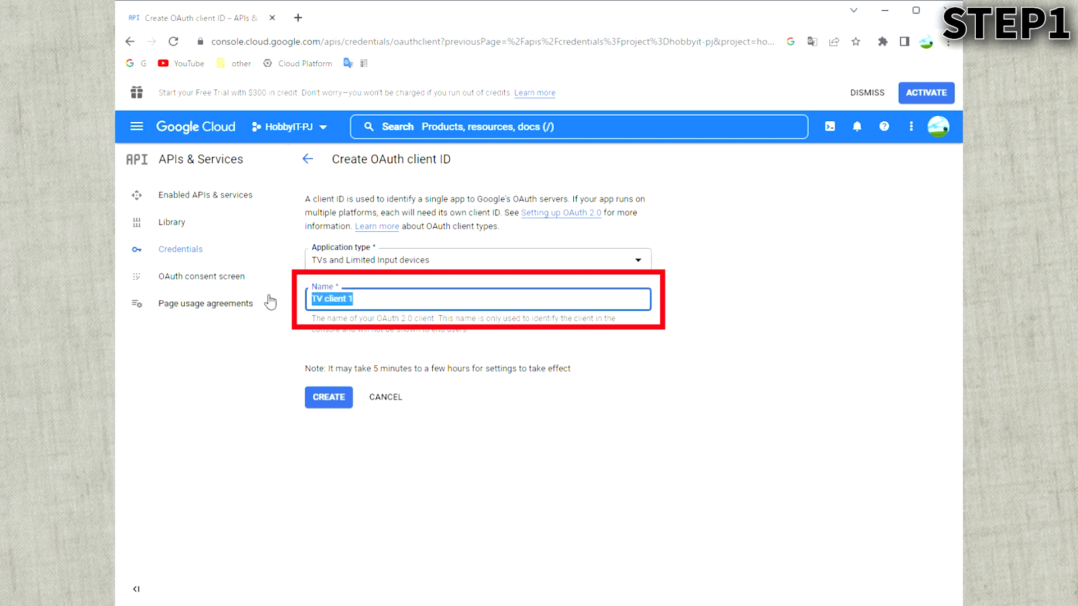
text(ESP32-Client)
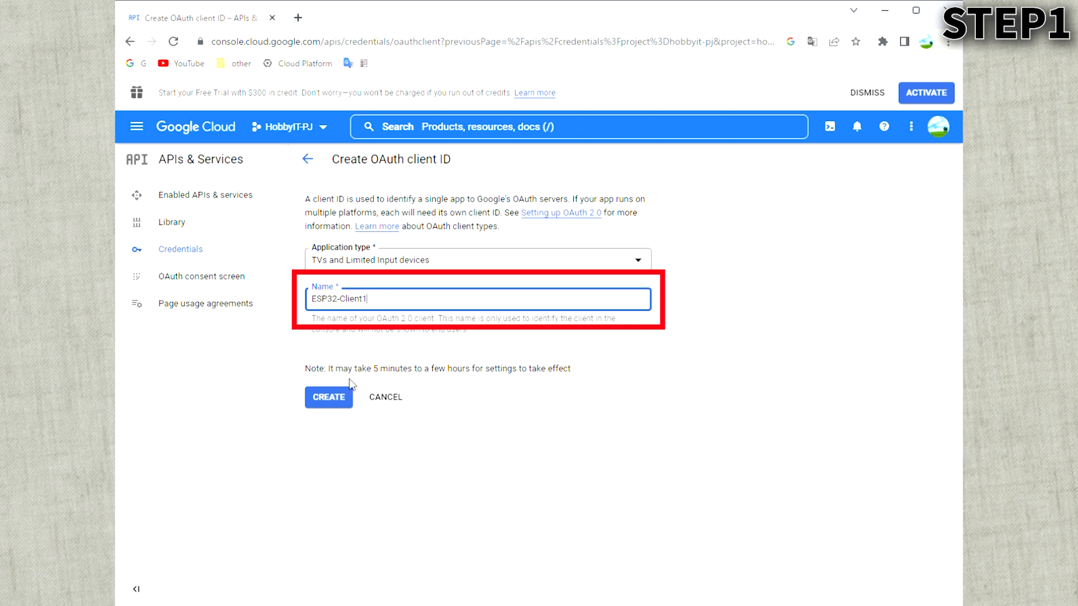
Create the ESP32-Client1 OAuth client and download its credentials as a JSON file
click(327, 399)
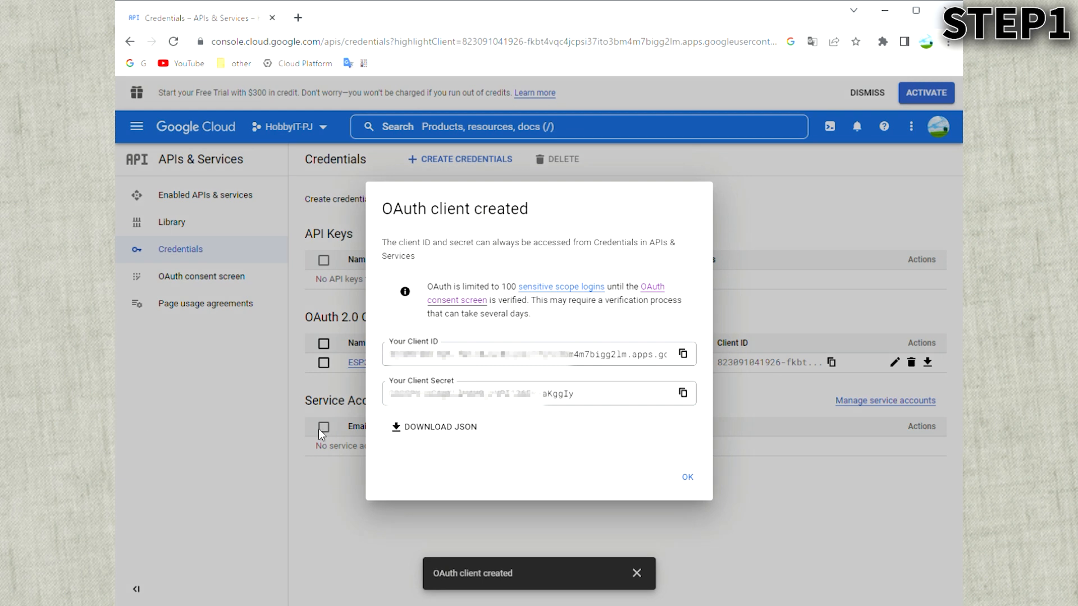
click(449, 428)
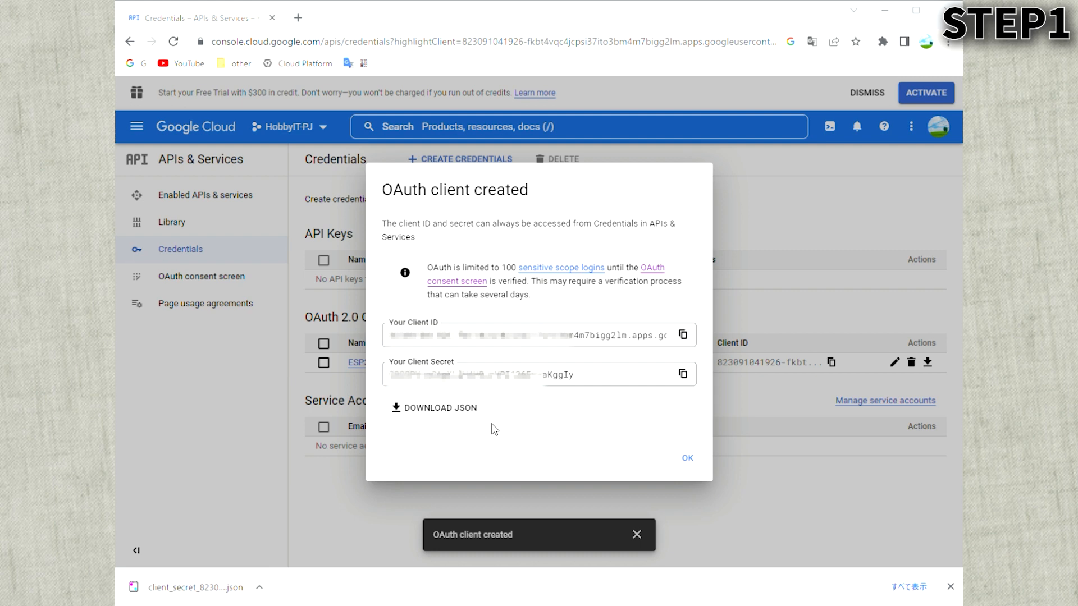
click(687, 459)
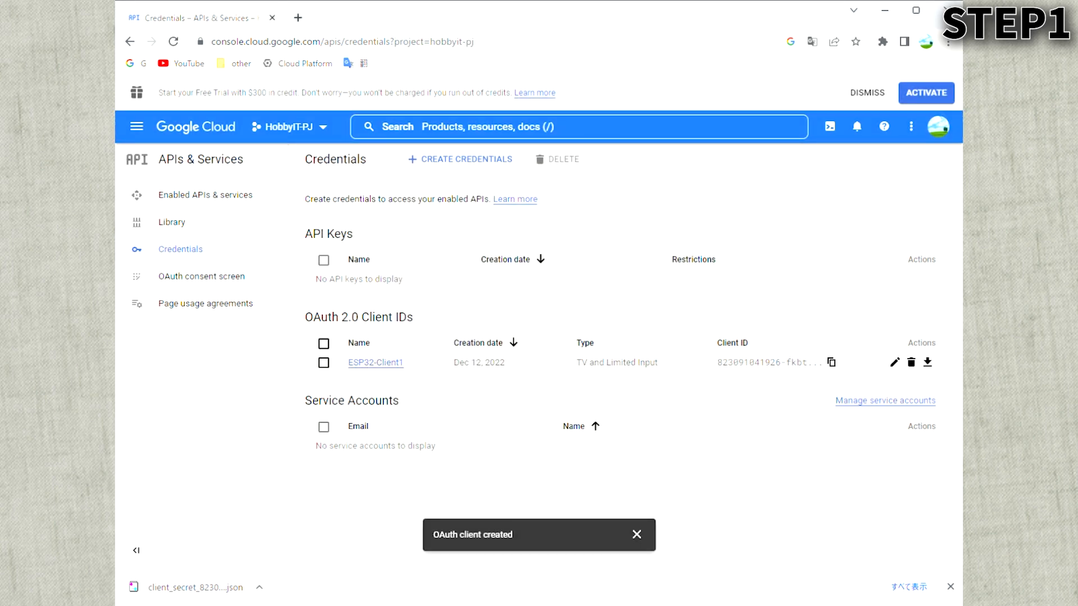
Go to the HobbyIT-PJ project's enabled APIs and services and open the API Library to add an API
click(141, 130)
mouse_move(213, 359)
click(339, 364)
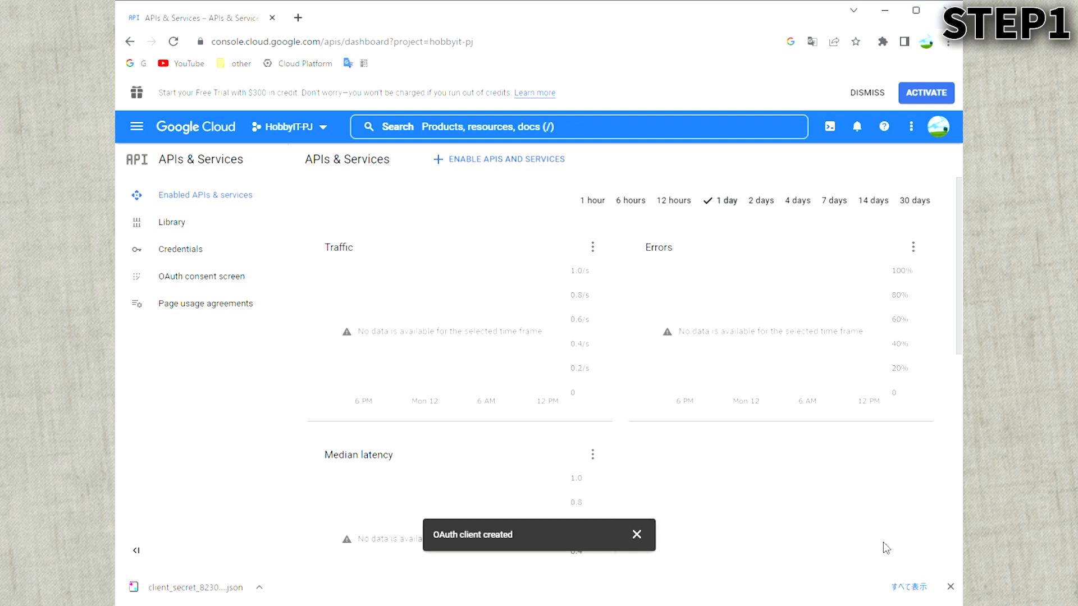
click(950, 586)
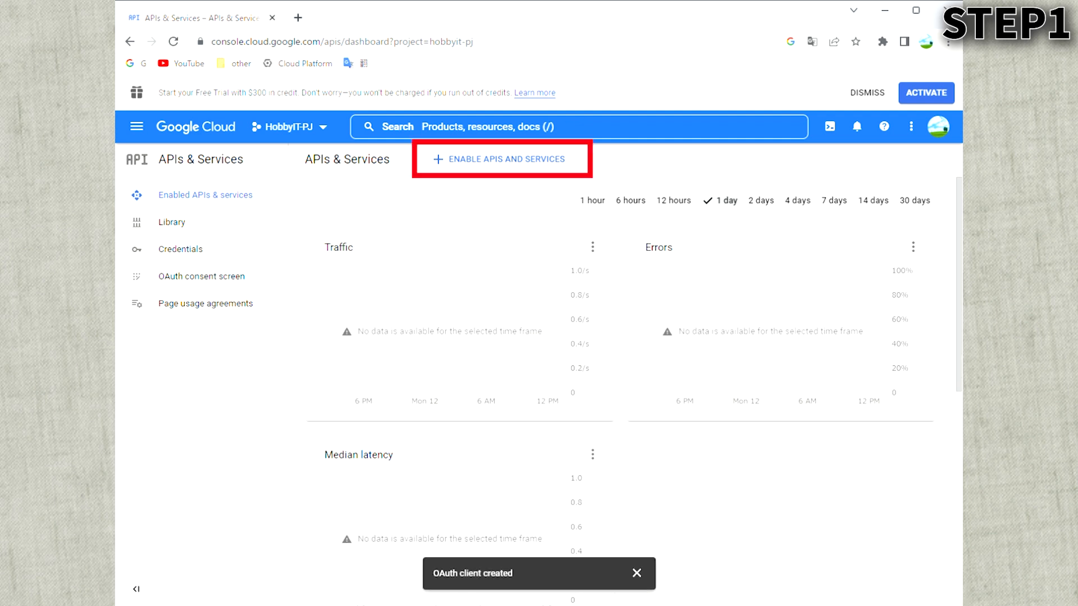
click(459, 163)
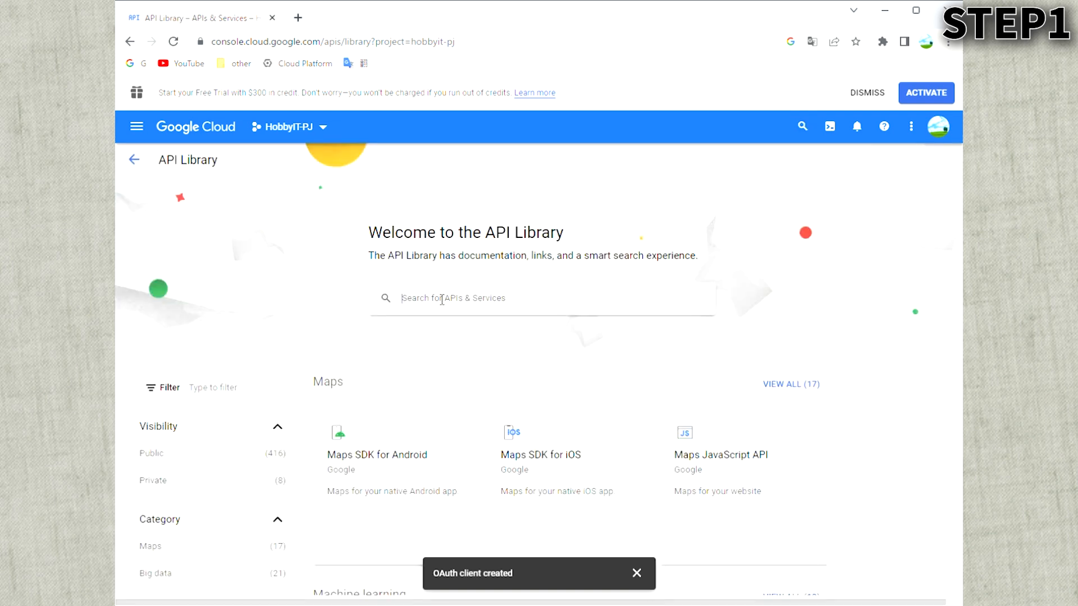
Search the API Library for Drive and enable the Google Drive API for the HobbyIT-PJ project
text(Dri)
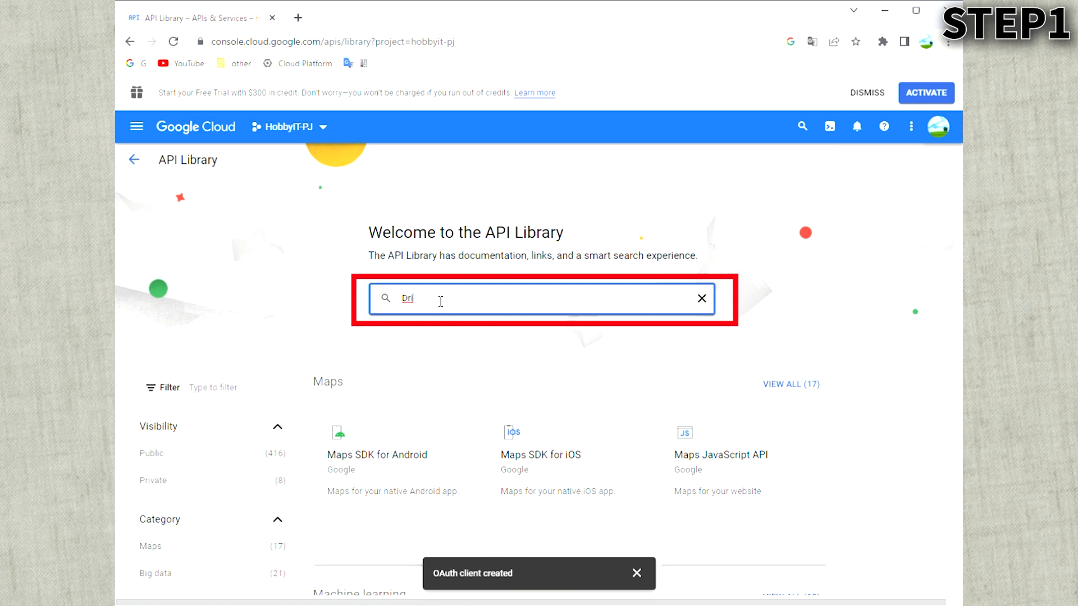
text(ve)
key(Return)
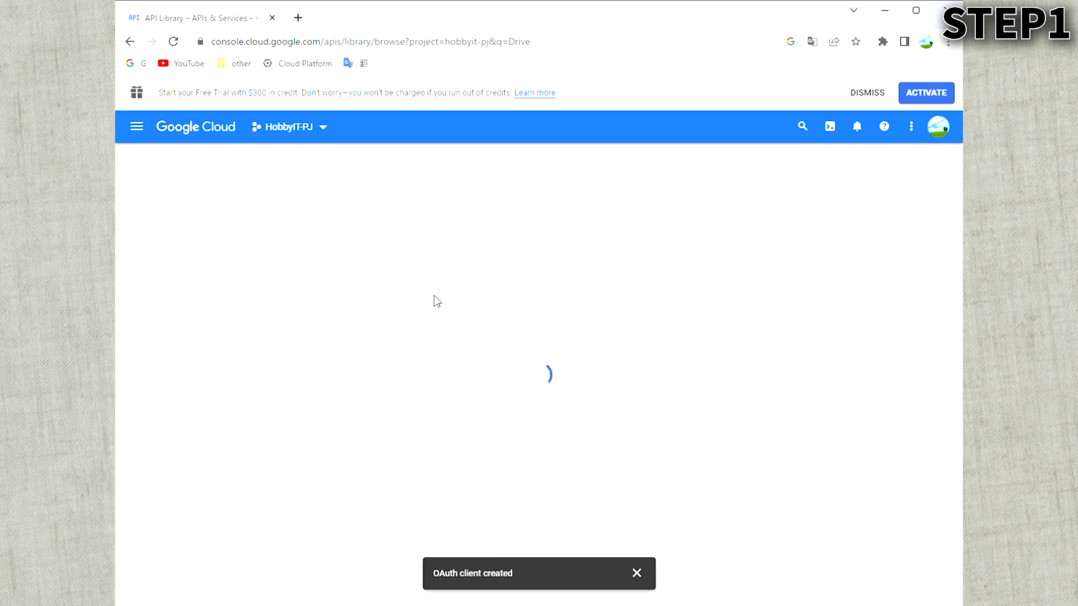
click(636, 573)
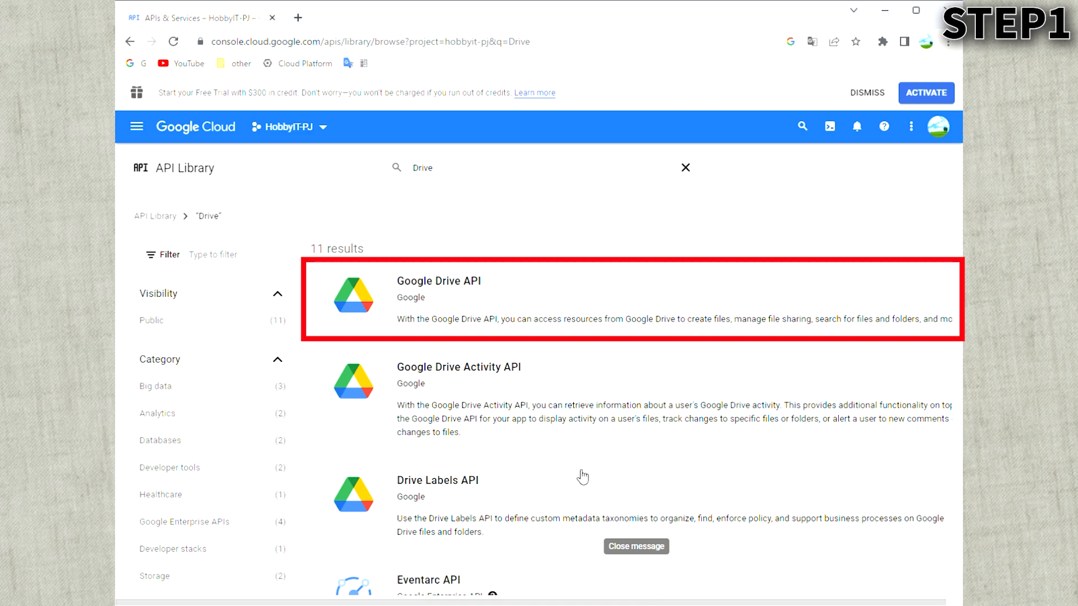
click(466, 306)
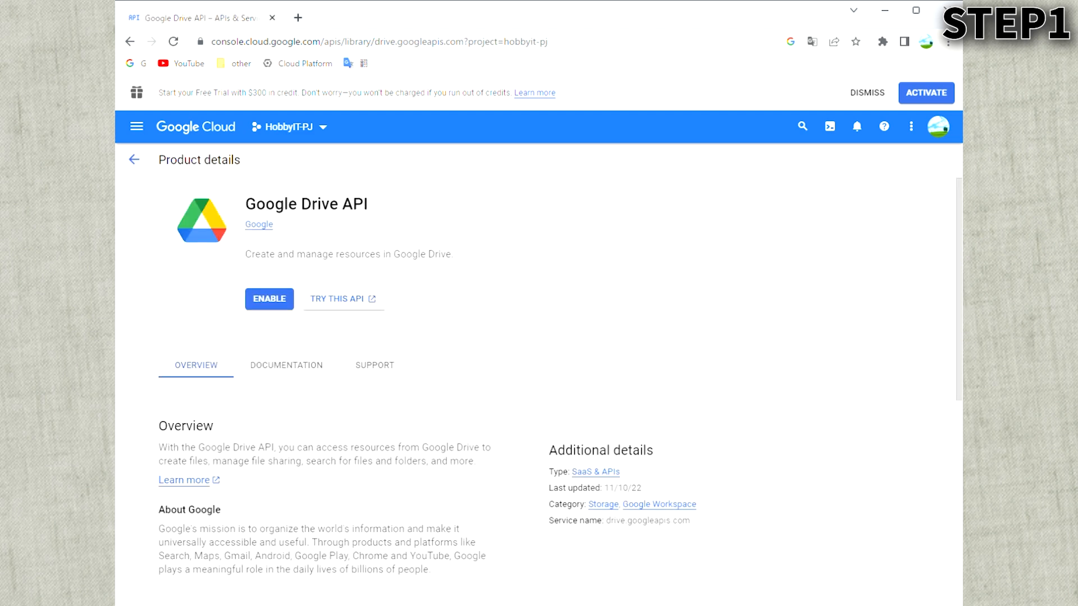
click(270, 299)
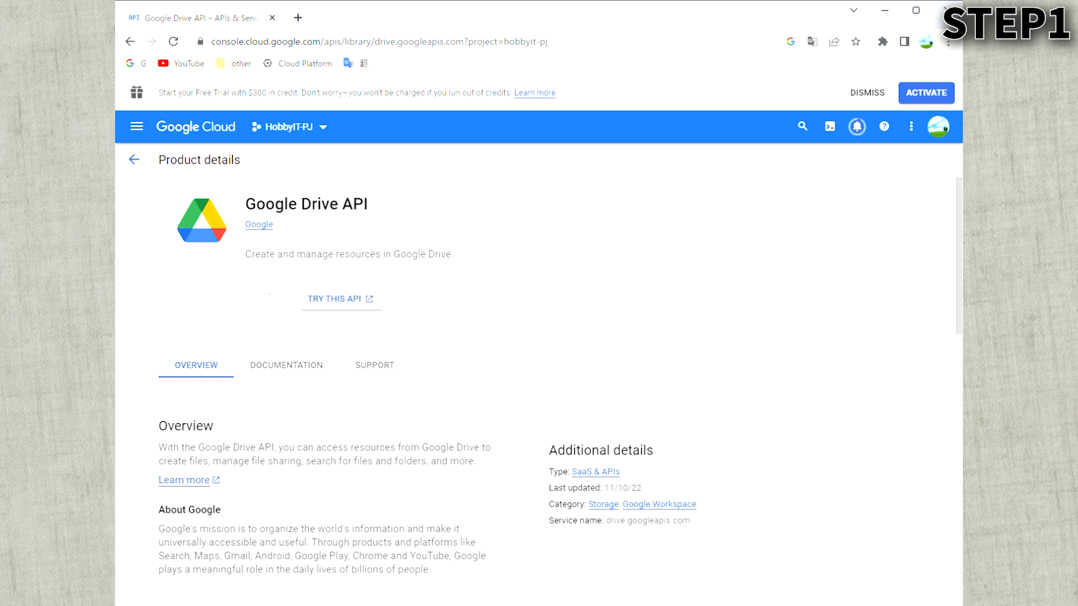